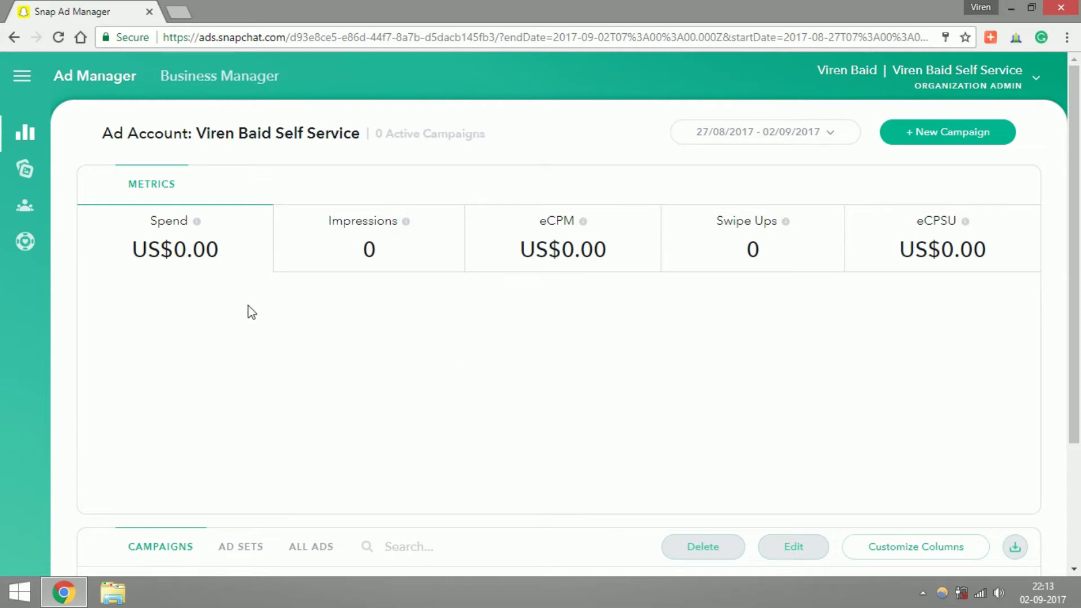
Step: Expand the sidebar and go to the Creative Library, which lists draft Creative 1
{"action": "left_click", "coordinate": [20, 76]}
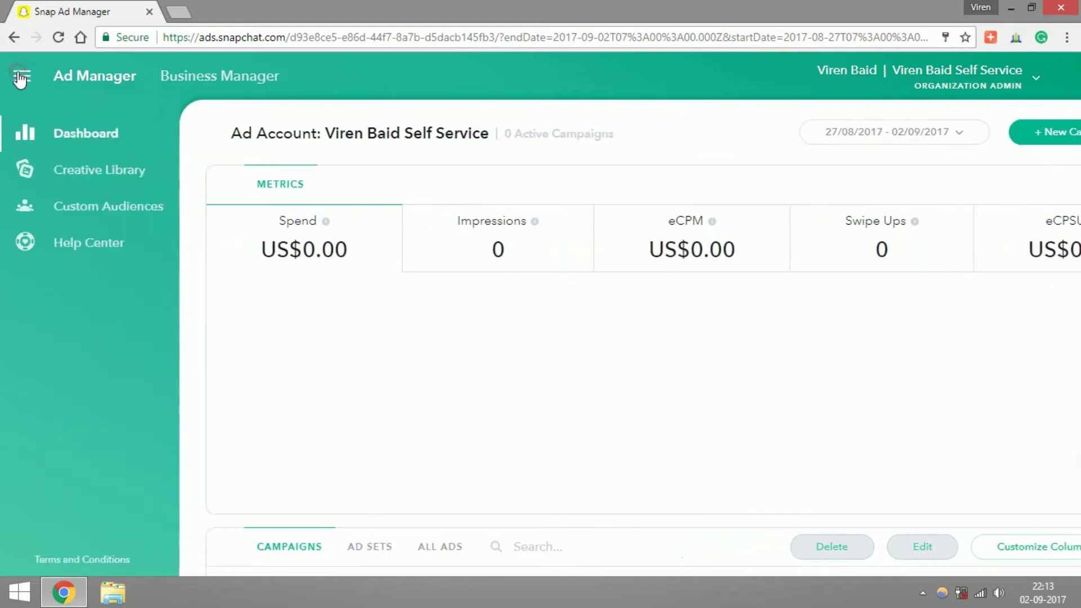
{"action": "left_click", "coordinate": [98, 179]}
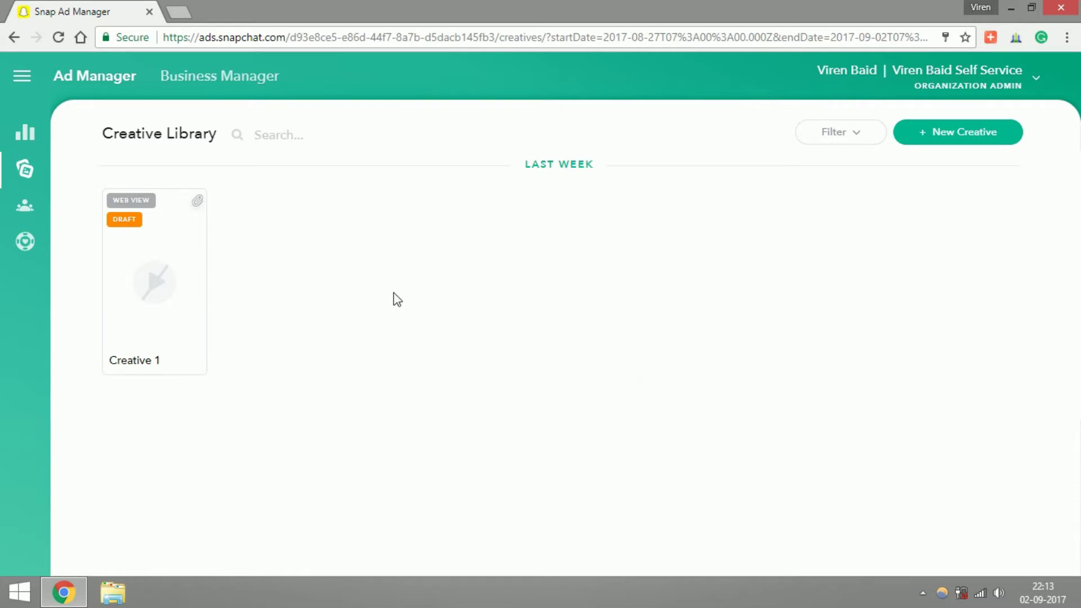
Step: Create a new creative named 'Test Creative' with the Web View ad type and continue
{"action": "left_click", "coordinate": [972, 135]}
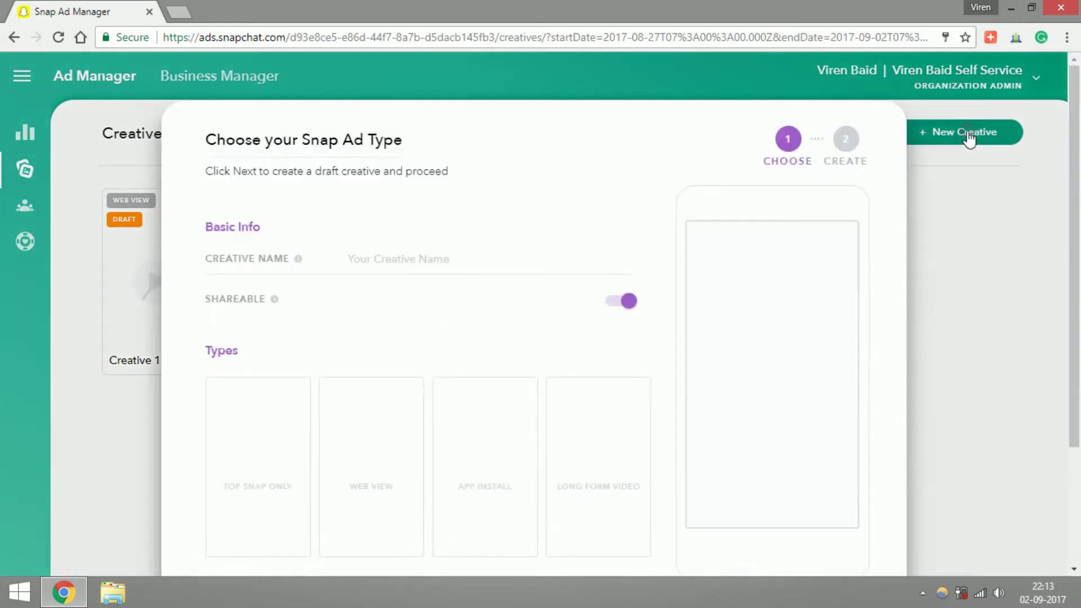
{"action": "left_click", "coordinate": [435, 269]}
{"action": "type", "text": "Test Creative"}
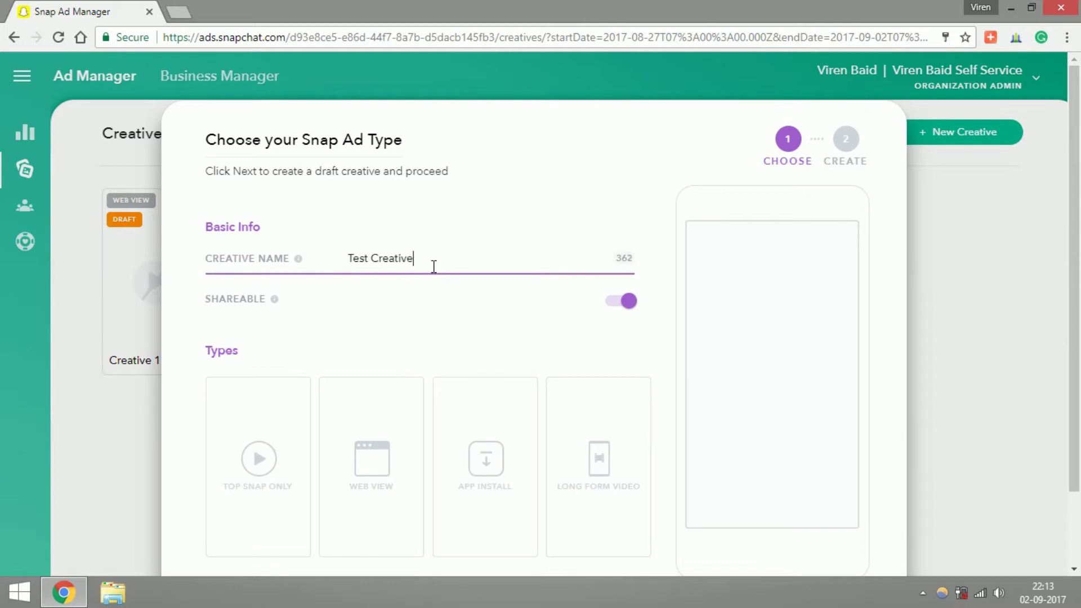
{"action": "scroll", "coordinate": [403, 388], "scroll_direction": "down", "scroll_amount": 2}
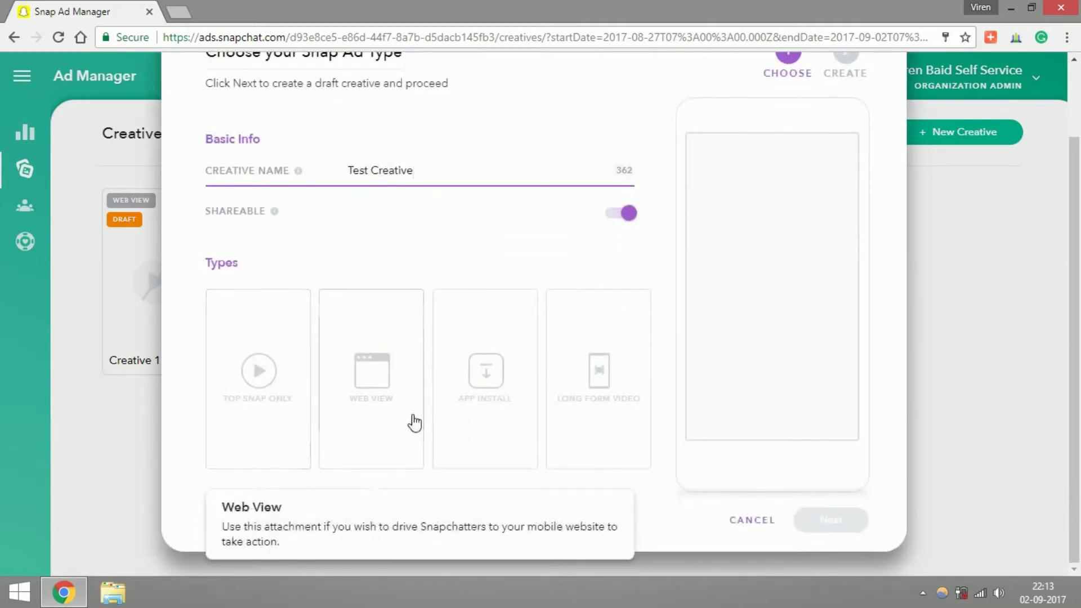
{"action": "left_click", "coordinate": [338, 368]}
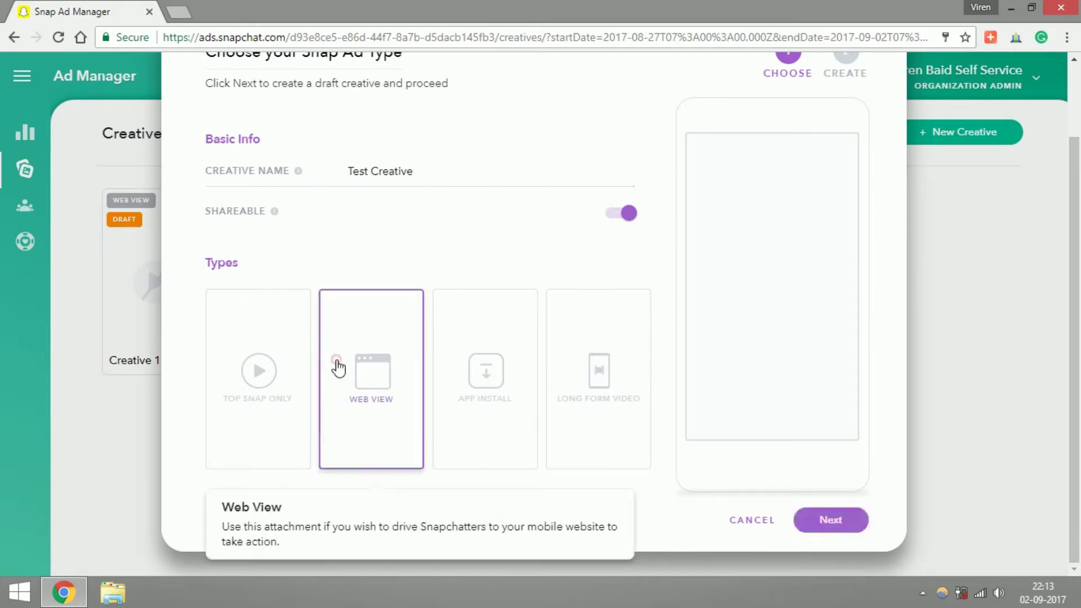
{"action": "left_click", "coordinate": [832, 520]}
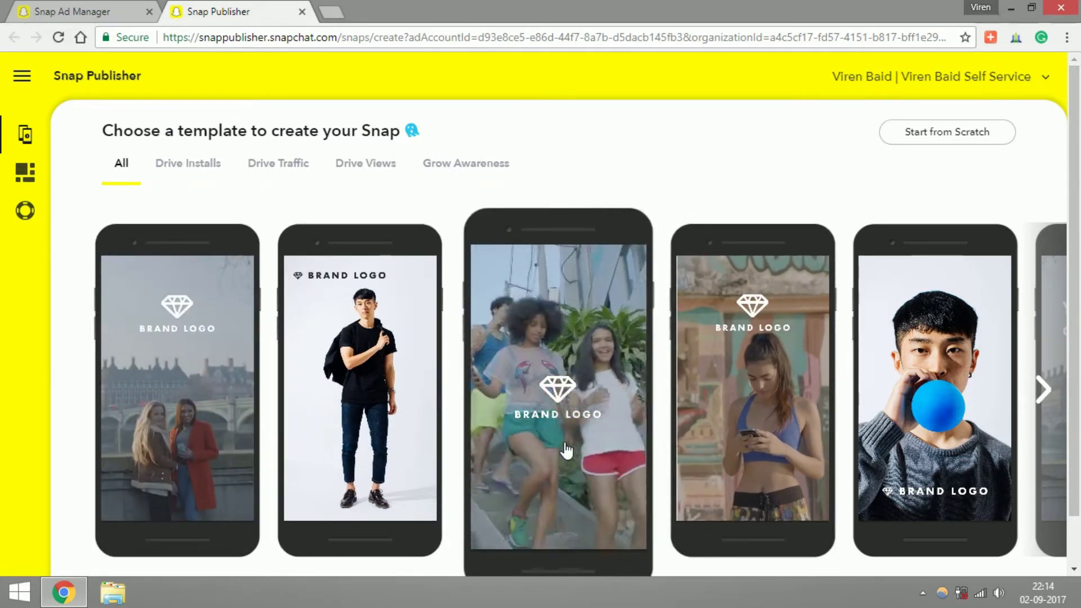
Step: Browse more templates and choose the app-tagline beach-group template
{"action": "left_click", "coordinate": [1041, 389]}
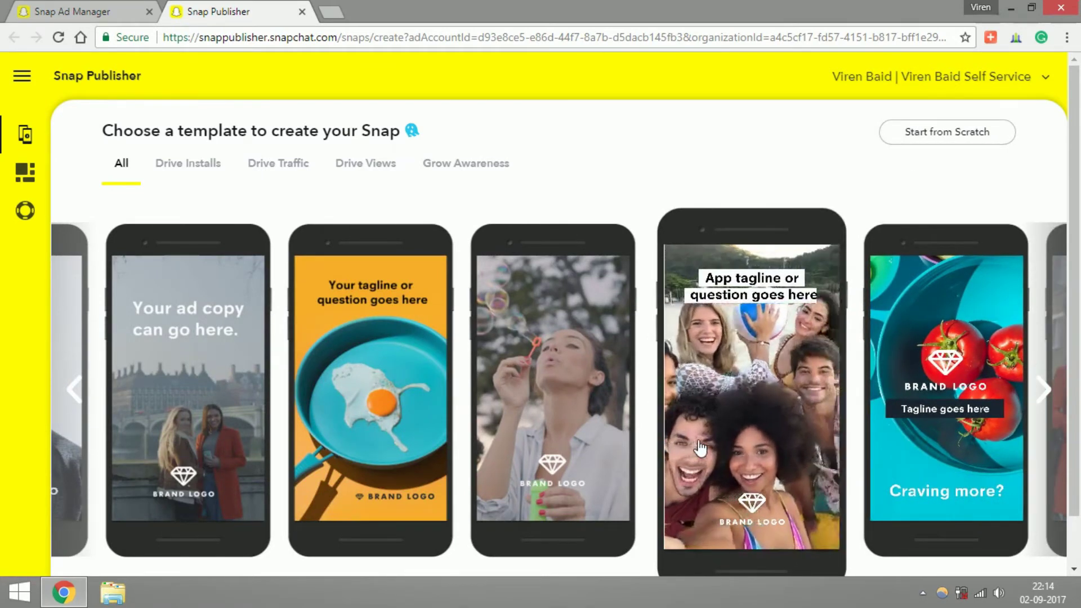
{"action": "left_click", "coordinate": [749, 420]}
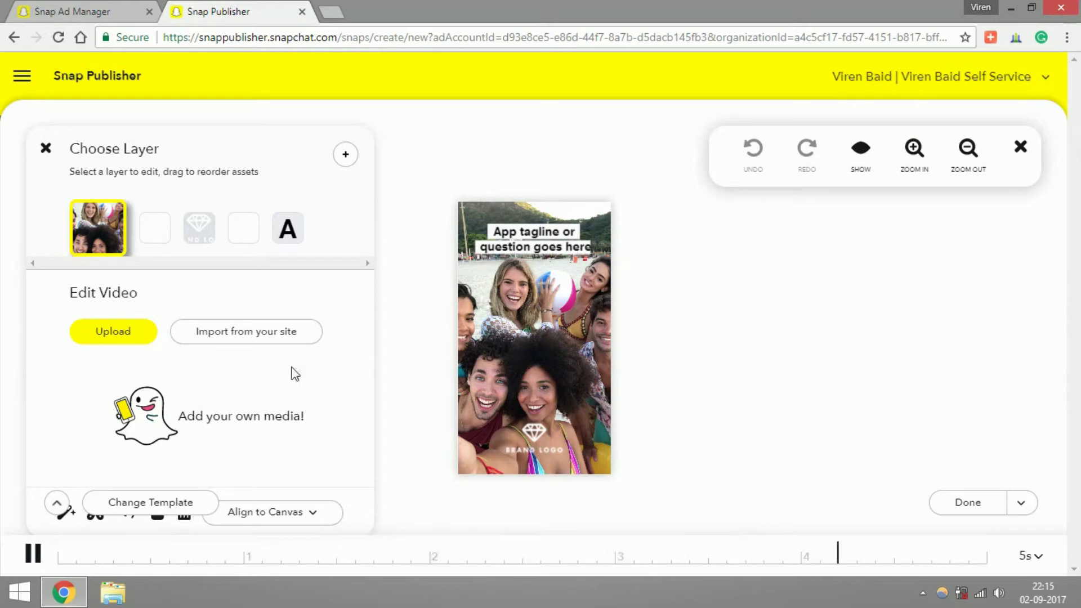
Step: Replace the template's background video with the uploaded Clouds.mp4 sky footage
{"action": "left_click", "coordinate": [143, 335]}
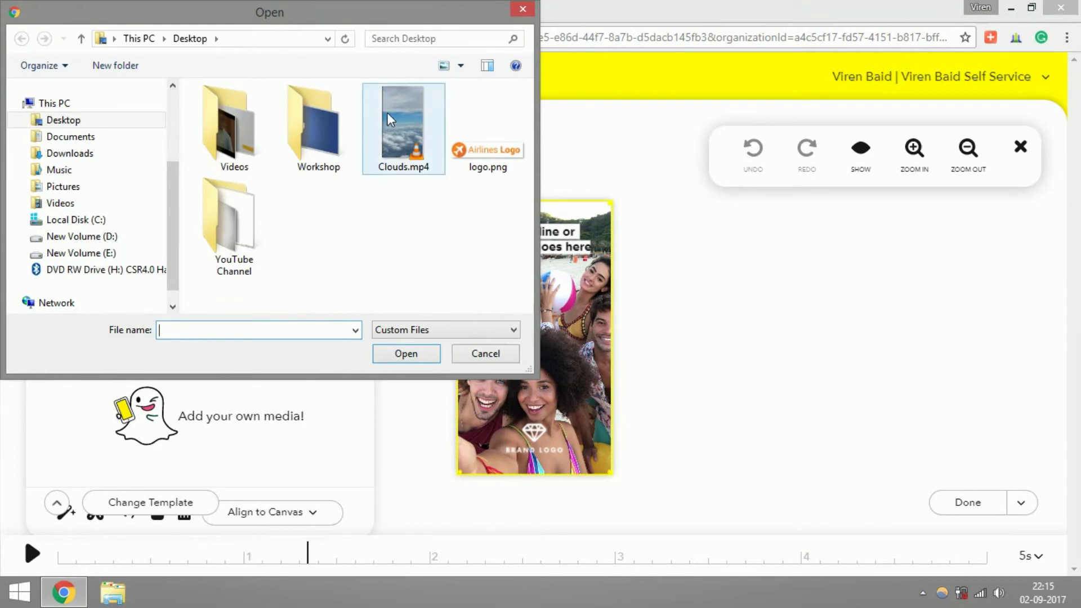
{"action": "double_click", "coordinate": [390, 120]}
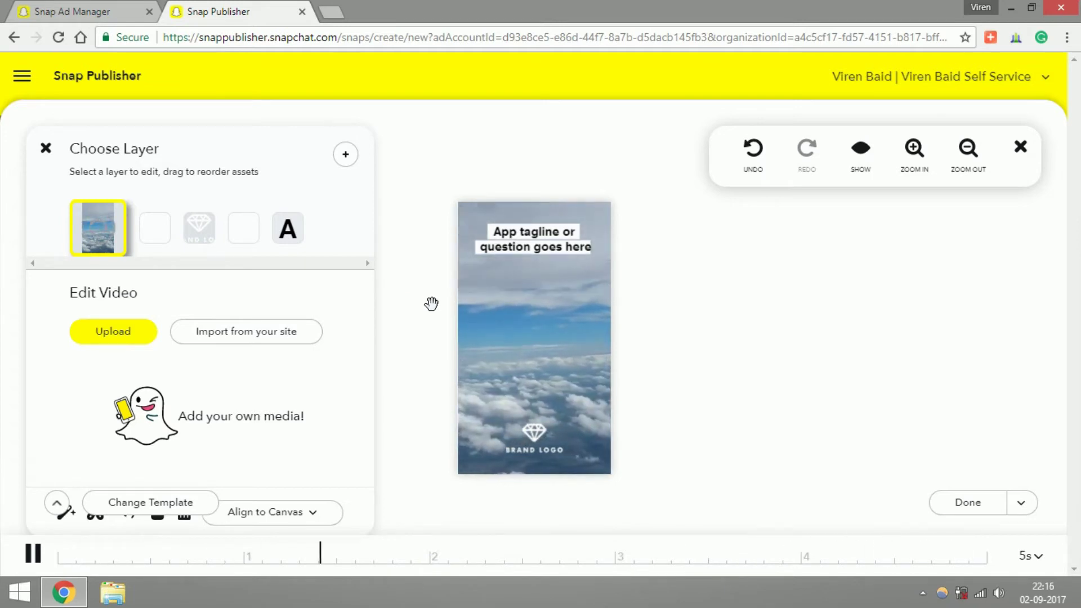
{"action": "left_click", "coordinate": [197, 235]}
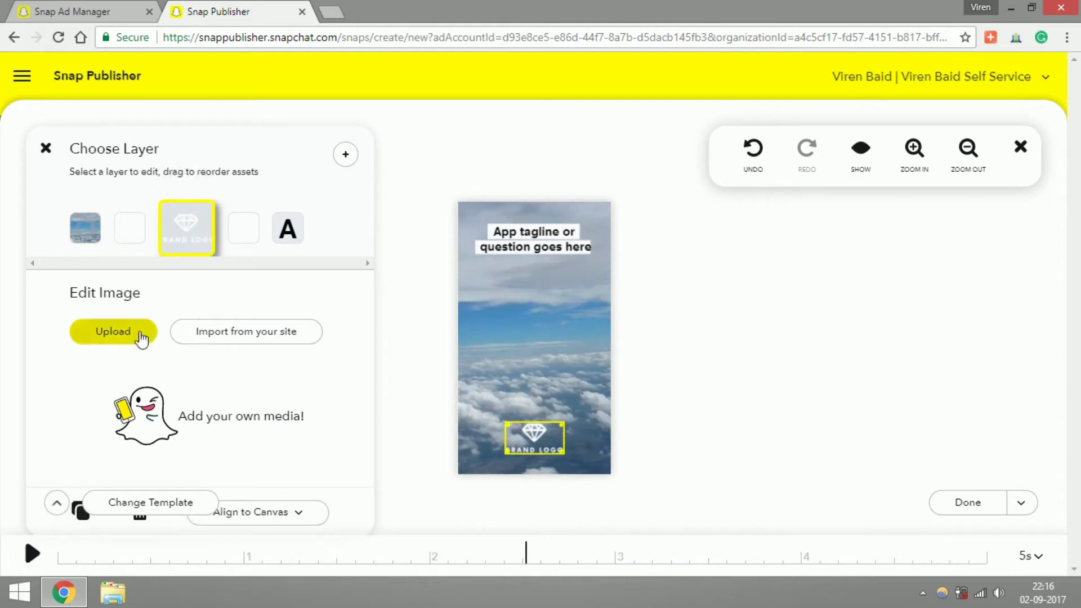
Step: Swap the placeholder brand logo for the orange Airlines Logo from logo.png
{"action": "left_click", "coordinate": [141, 338]}
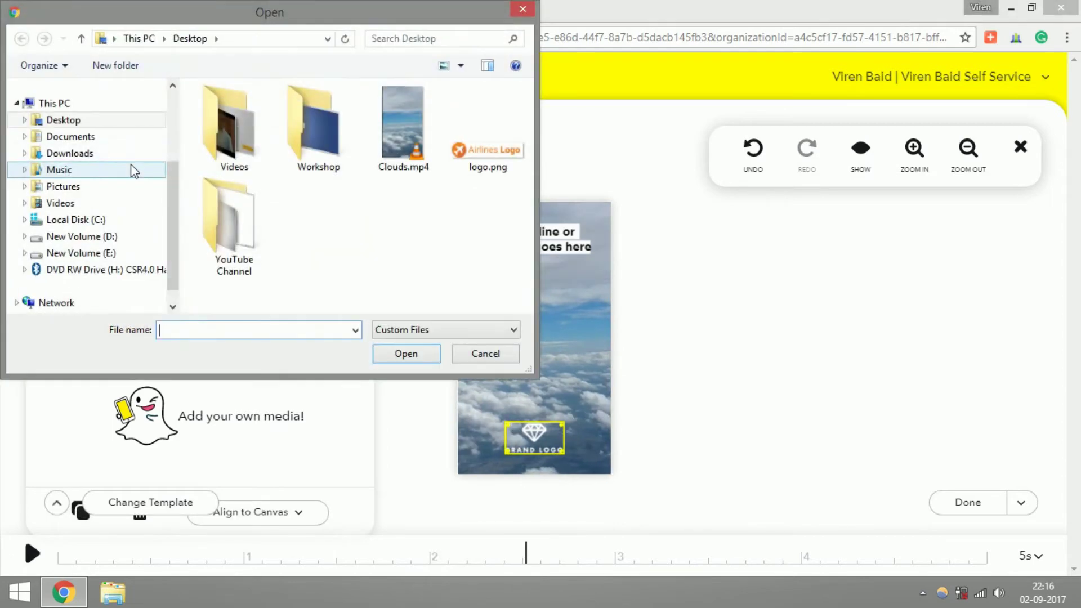
{"action": "left_click", "coordinate": [505, 167]}
{"action": "left_click", "coordinate": [411, 353]}
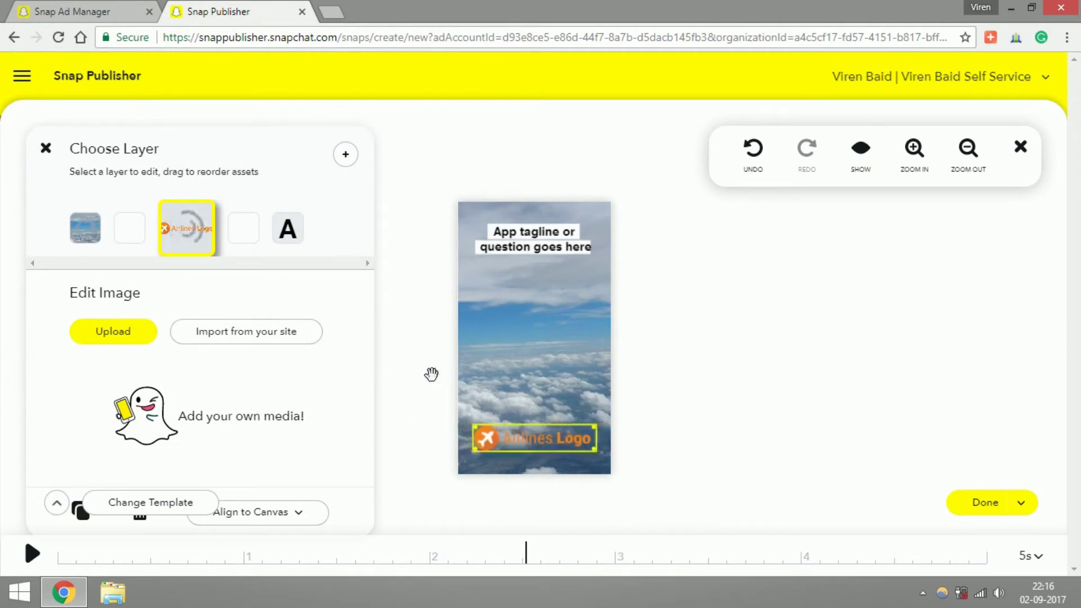
{"action": "left_click", "coordinate": [531, 246]}
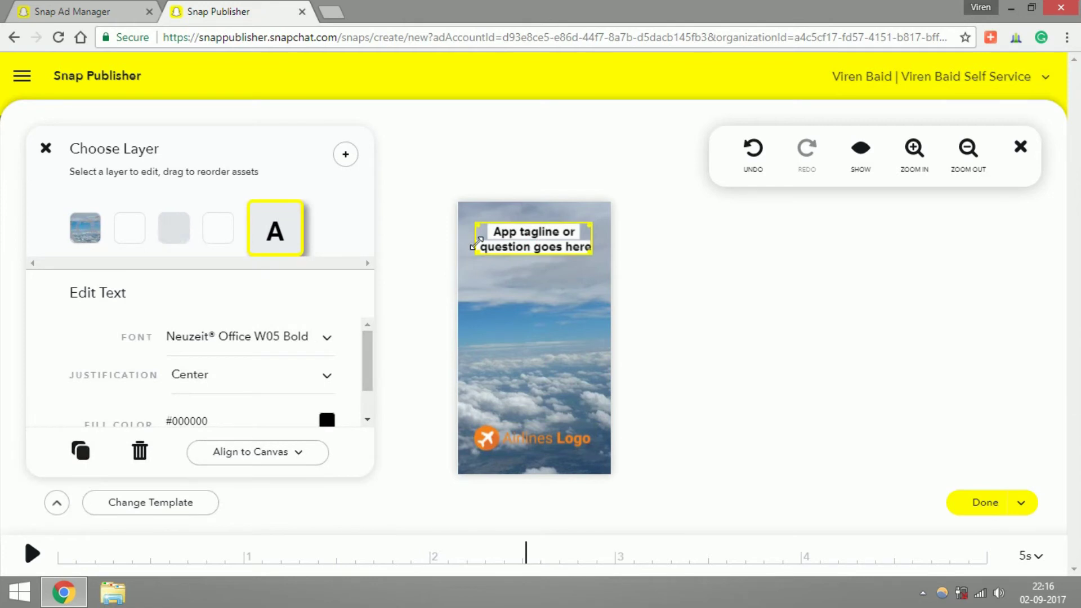
Step: Change the tagline to 'Swipe Up for Flight Deals' and play the Snap preview
{"action": "triple_click", "coordinate": [521, 243]}
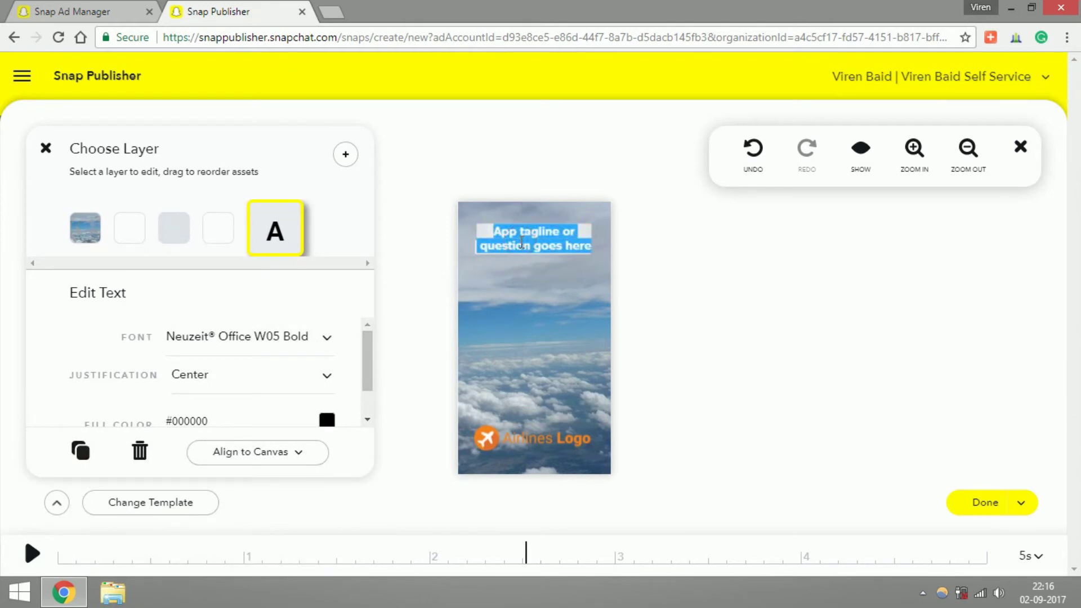
{"action": "type", "text": "Swipe Up for Filight"}
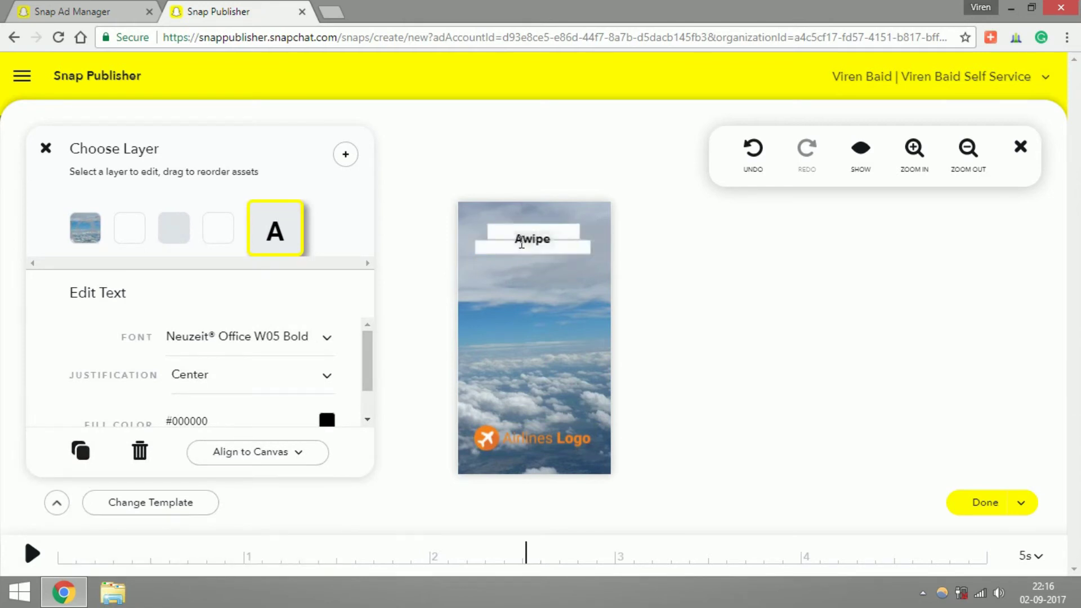
{"action": "type", "text": " Deals"}
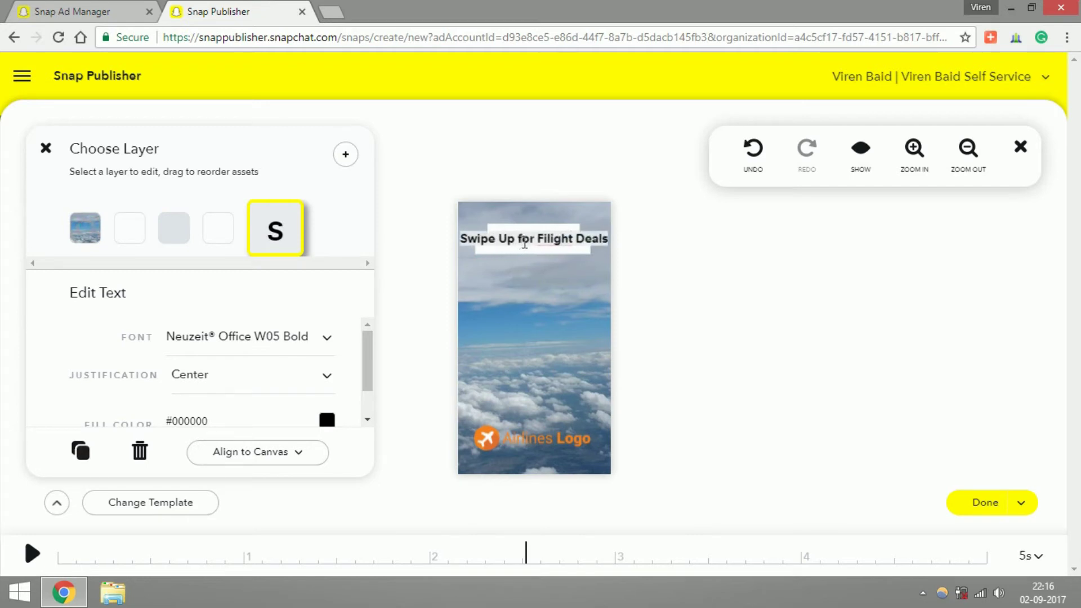
{"action": "left_click", "coordinate": [731, 248]}
{"action": "left_click", "coordinate": [32, 554]}
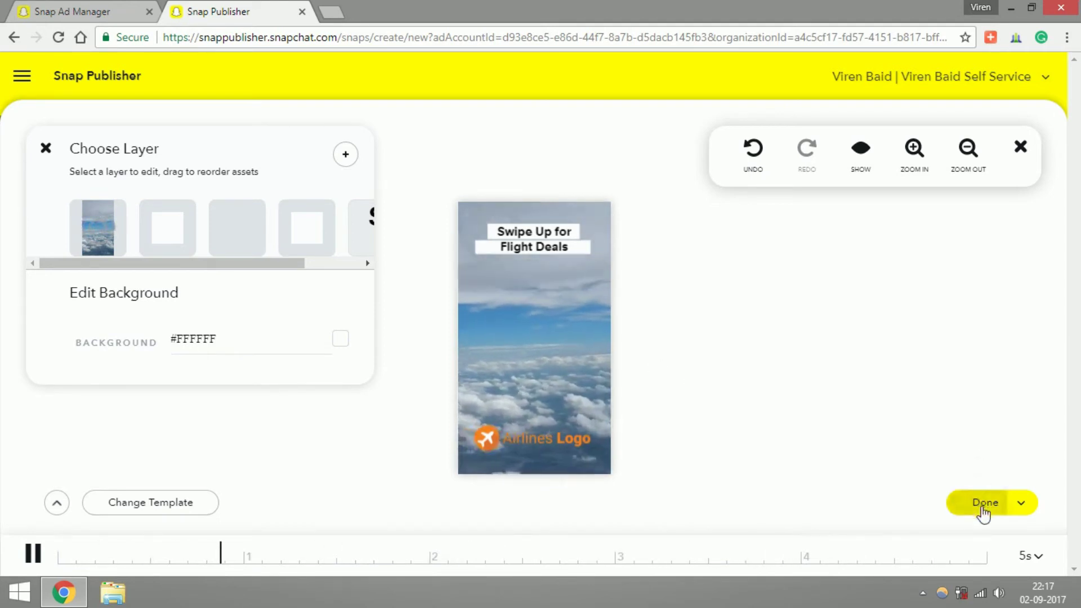
Step: Publish the finished clouds Snap from Snap Publisher to Ad Manager
{"action": "left_click", "coordinate": [1021, 509]}
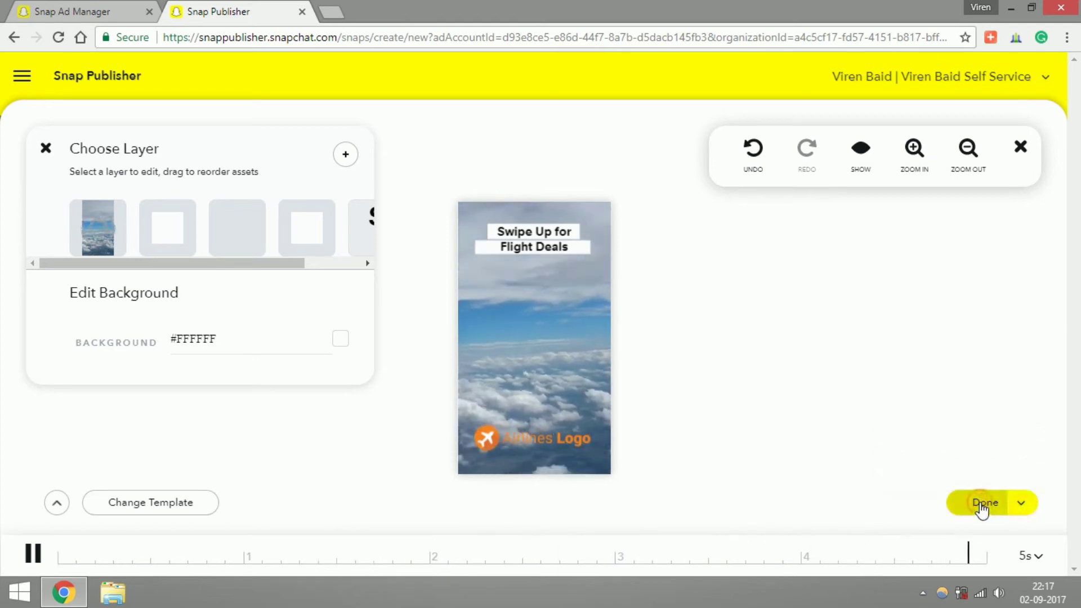
{"action": "left_click", "coordinate": [1016, 506]}
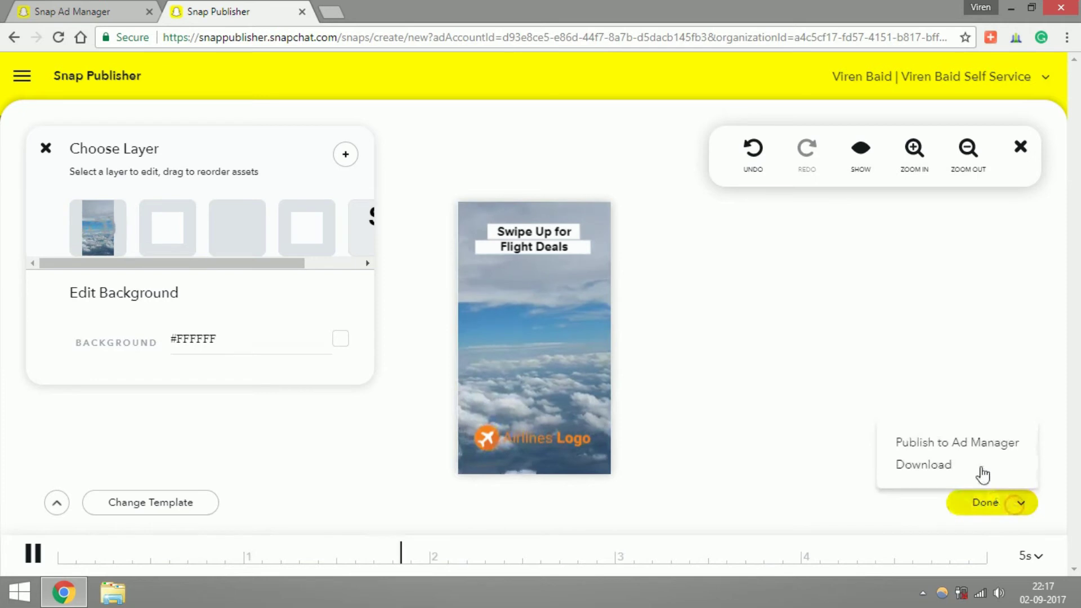
{"action": "left_click", "coordinate": [949, 469]}
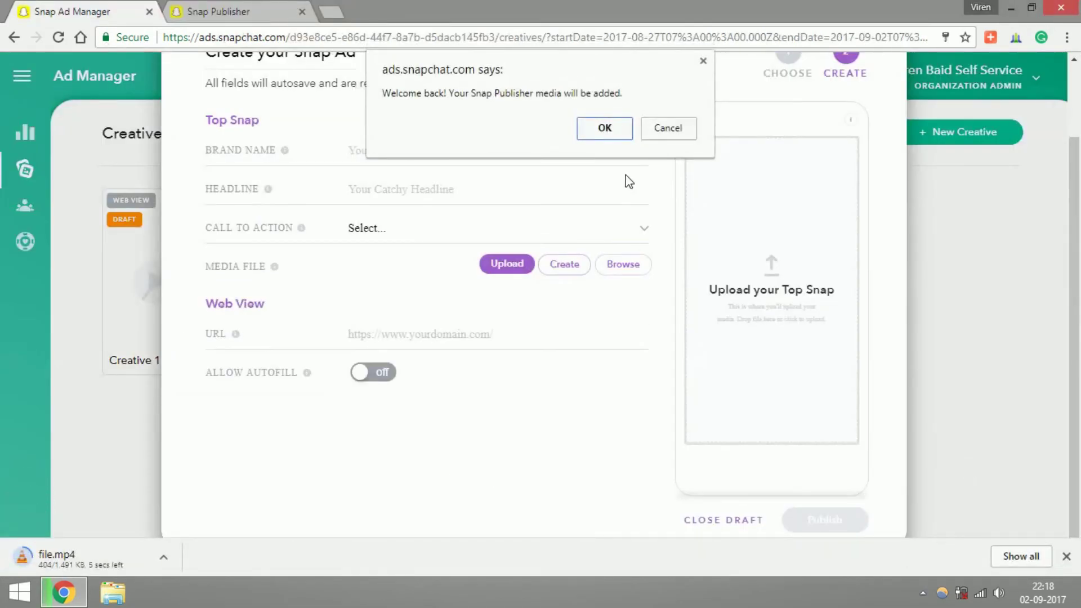
Step: Accept the incoming Snap Publisher media so the clouds snap loads as the Top Snap
{"action": "left_click", "coordinate": [609, 134]}
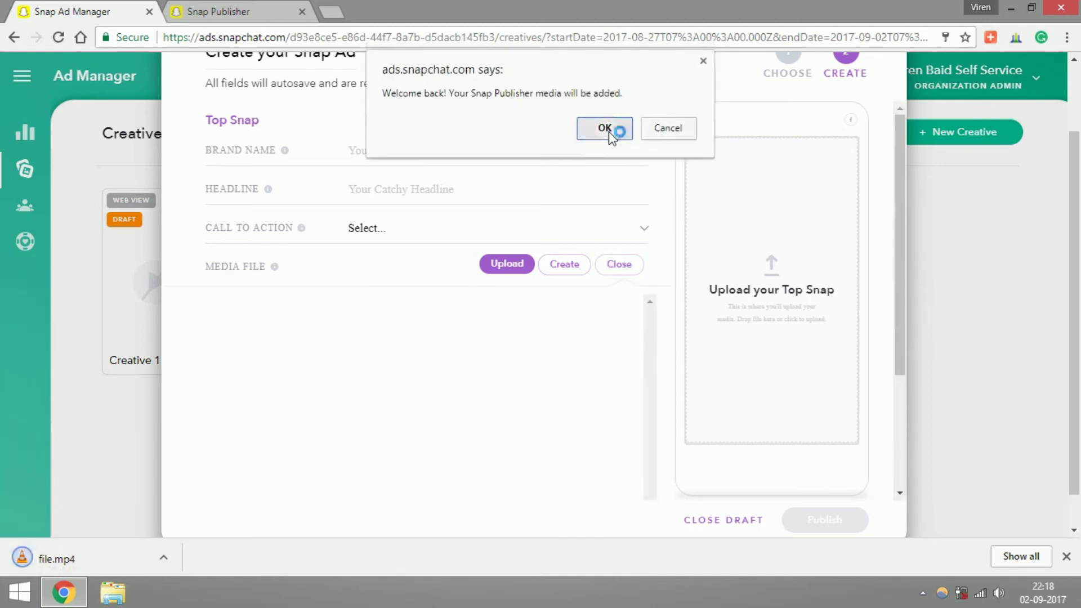
{"action": "left_click", "coordinate": [610, 132]}
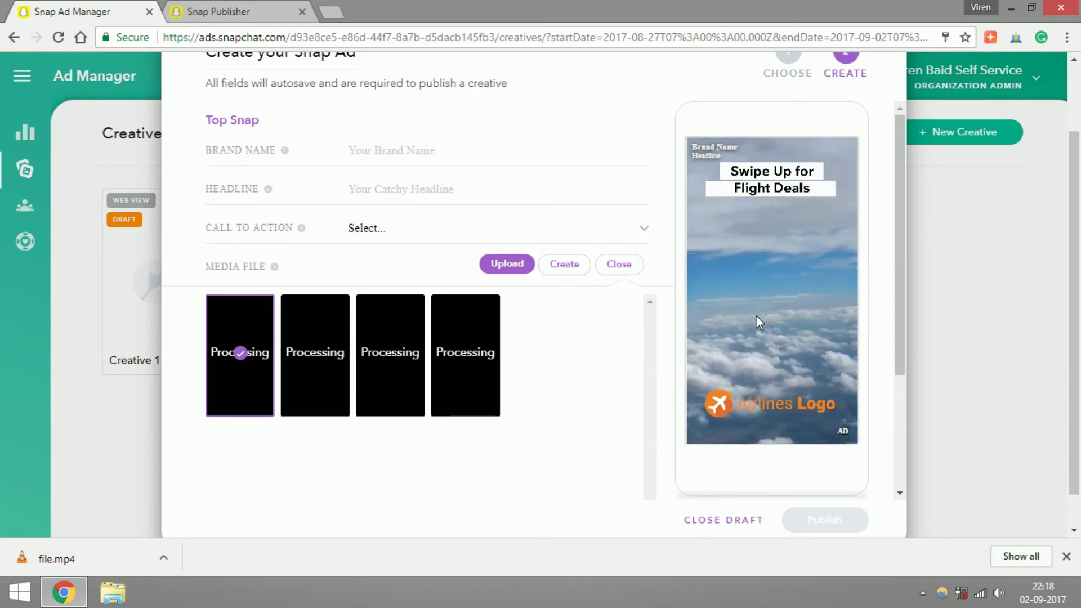
{"action": "scroll", "coordinate": [755, 315], "scroll_direction": "down", "scroll_amount": 1}
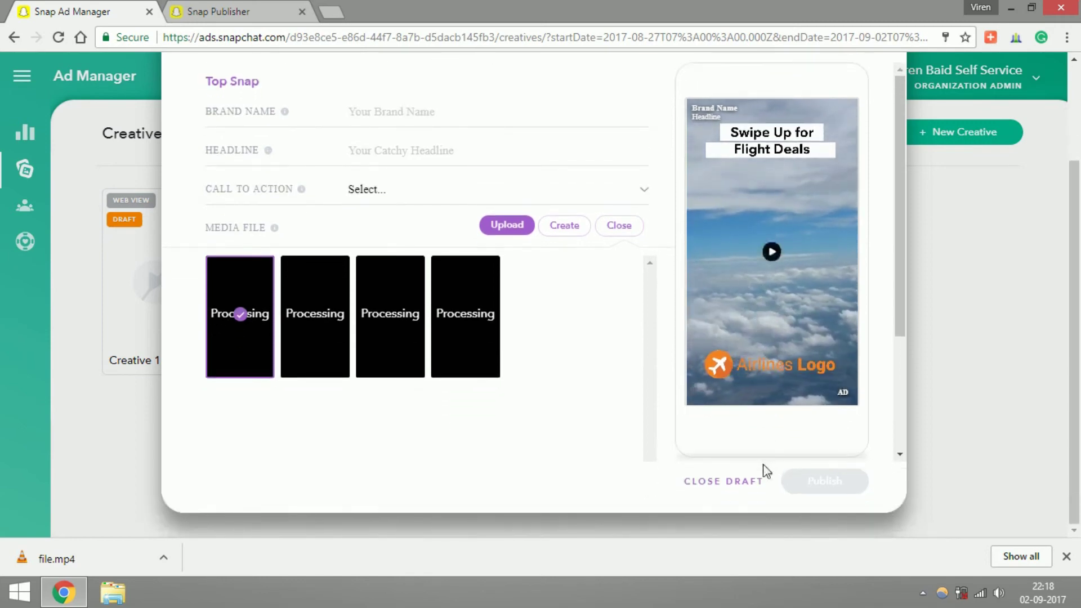
Step: Enter the brand name and the headline 'Amazing Flight Deals'
{"action": "left_click", "coordinate": [419, 122]}
{"action": "type", "text": "Viren Bai"}
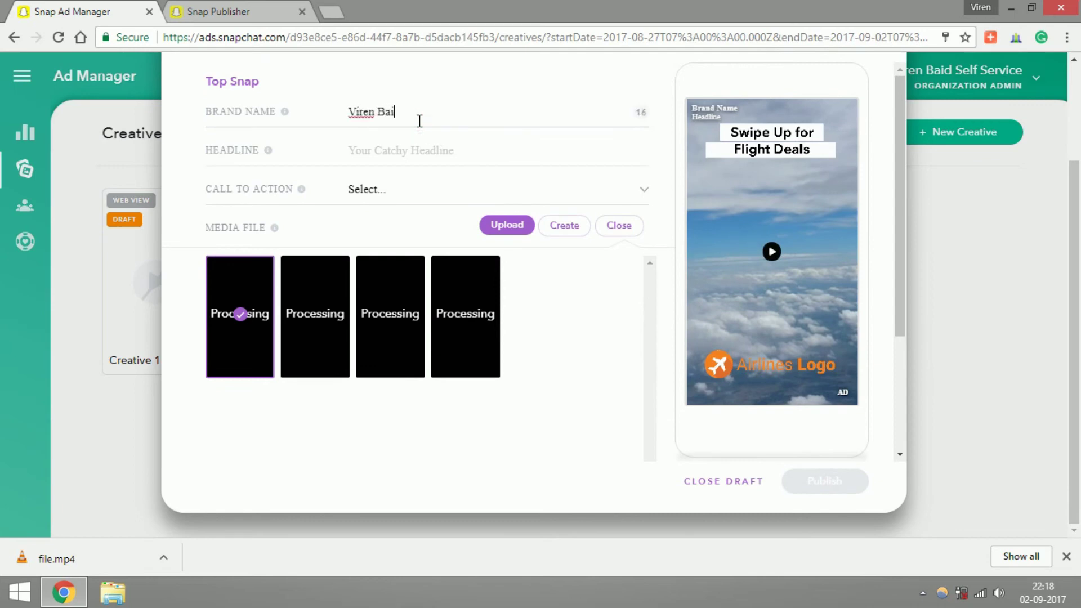
{"action": "type", "text": "d"}
{"action": "key", "text": "Tab"}
{"action": "type", "text": "Amazing"}
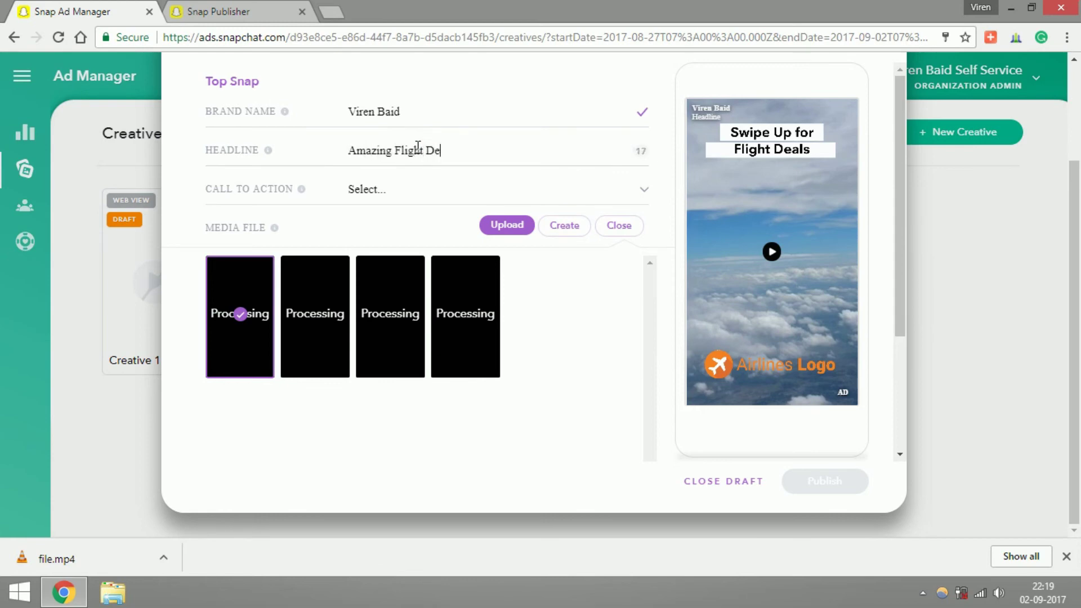
{"action": "left_click", "coordinate": [418, 147]}
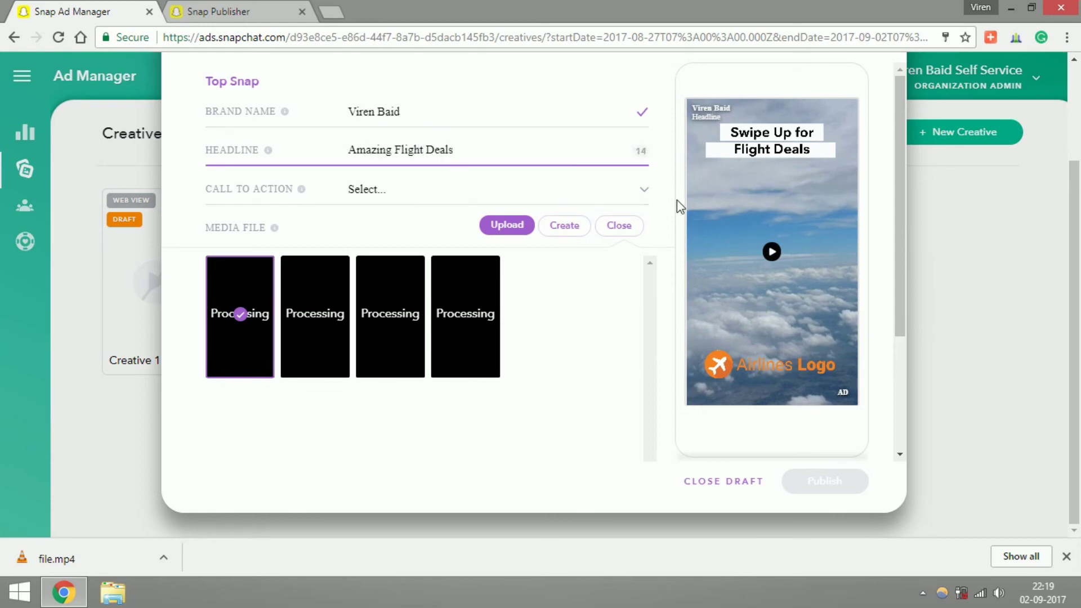
{"action": "left_click", "coordinate": [642, 196]}
Step: Choose Buy Tickets as the call to action and enter the web view URL
{"action": "left_click", "coordinate": [638, 198]}
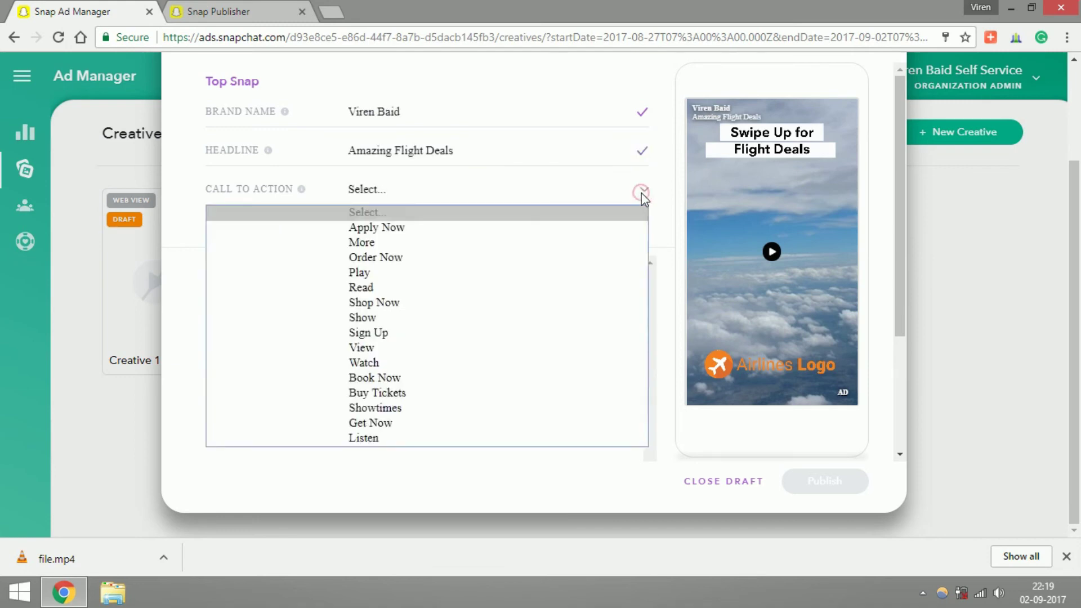
{"action": "left_click", "coordinate": [422, 391]}
{"action": "scroll", "coordinate": [620, 343], "scroll_direction": "down", "scroll_amount": 2}
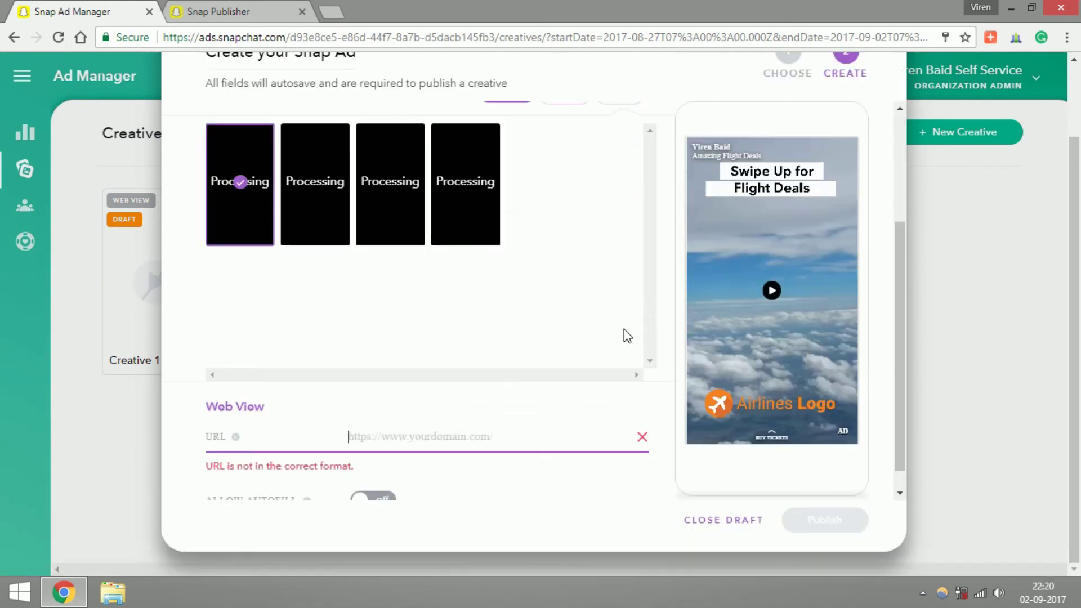
{"action": "type", "text": "http://viren"}
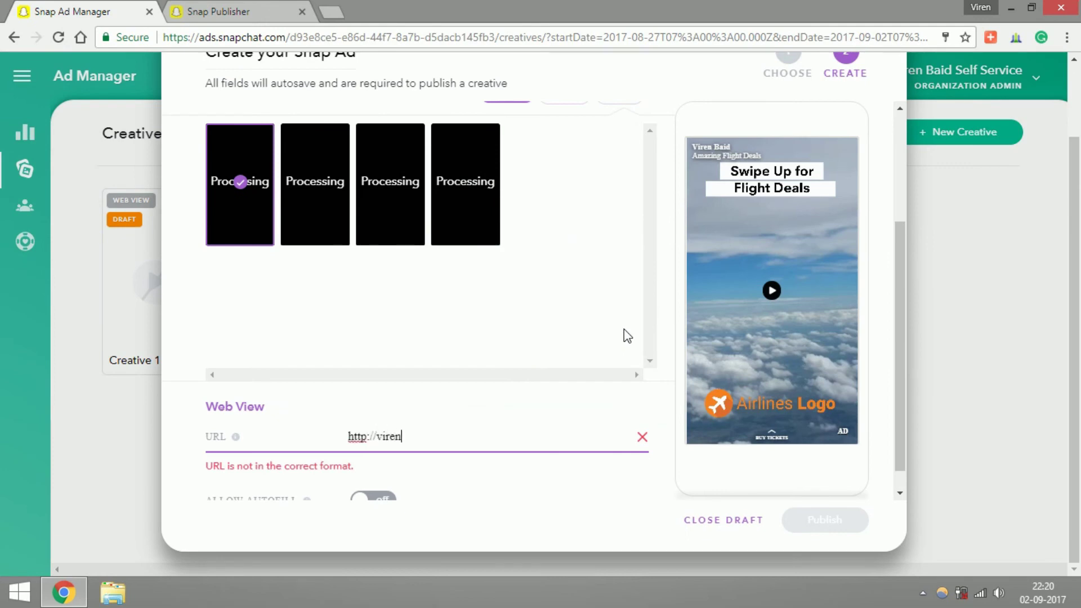
{"action": "type", "text": "baid.com"}
{"action": "left_click", "coordinate": [609, 319]}
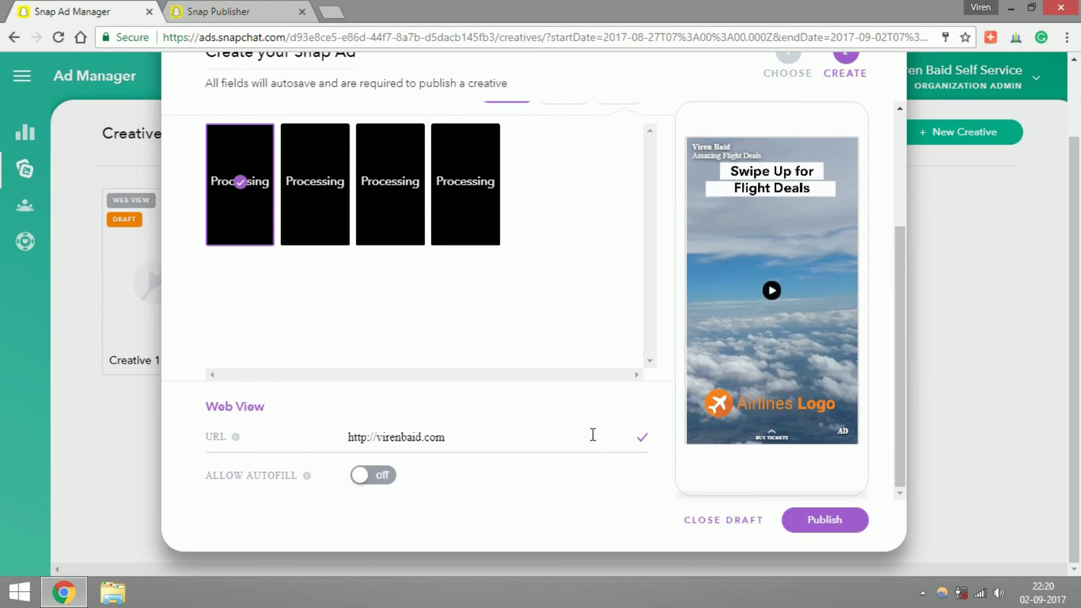
Step: Publish the creative and check that Test Creative's details show PENDING status
{"action": "left_click", "coordinate": [791, 519]}
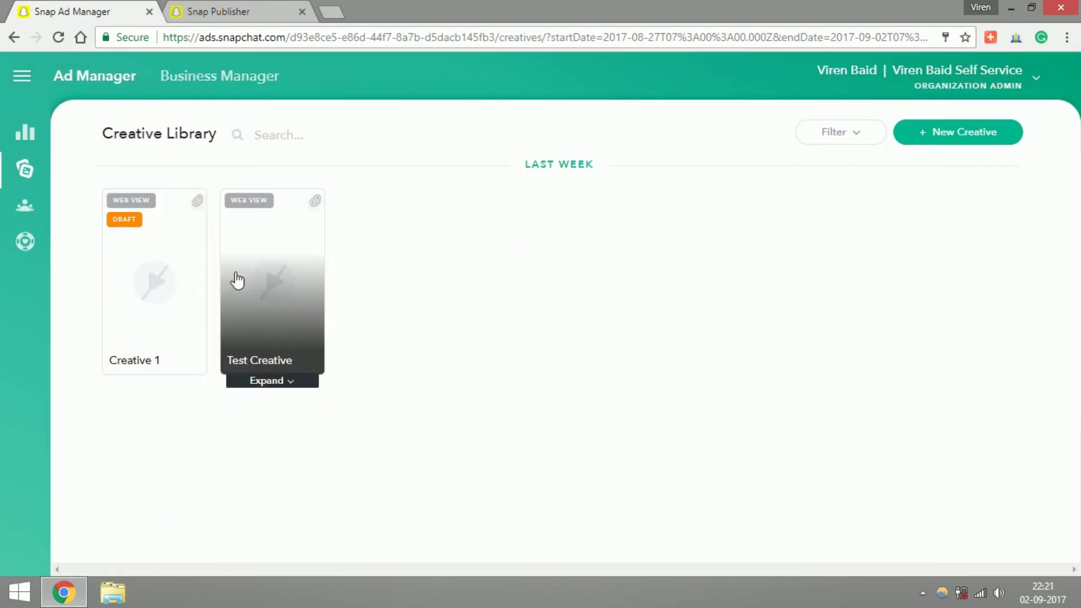
{"action": "left_click", "coordinate": [276, 293]}
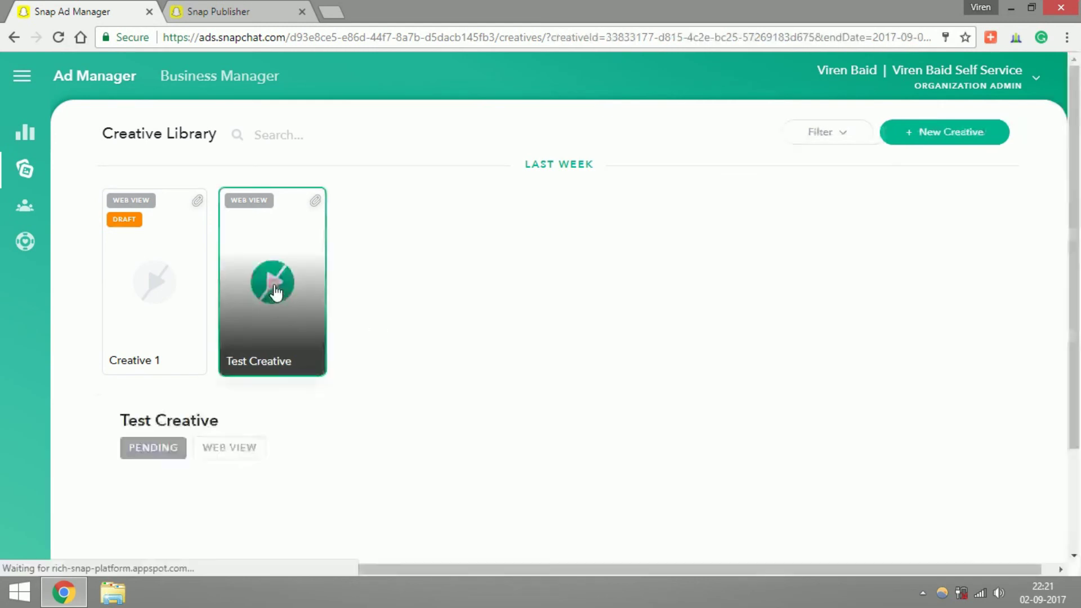
{"action": "scroll", "coordinate": [420, 417], "scroll_direction": "down", "scroll_amount": 2}
{"action": "scroll", "coordinate": [420, 417], "scroll_direction": "down", "scroll_amount": 1}
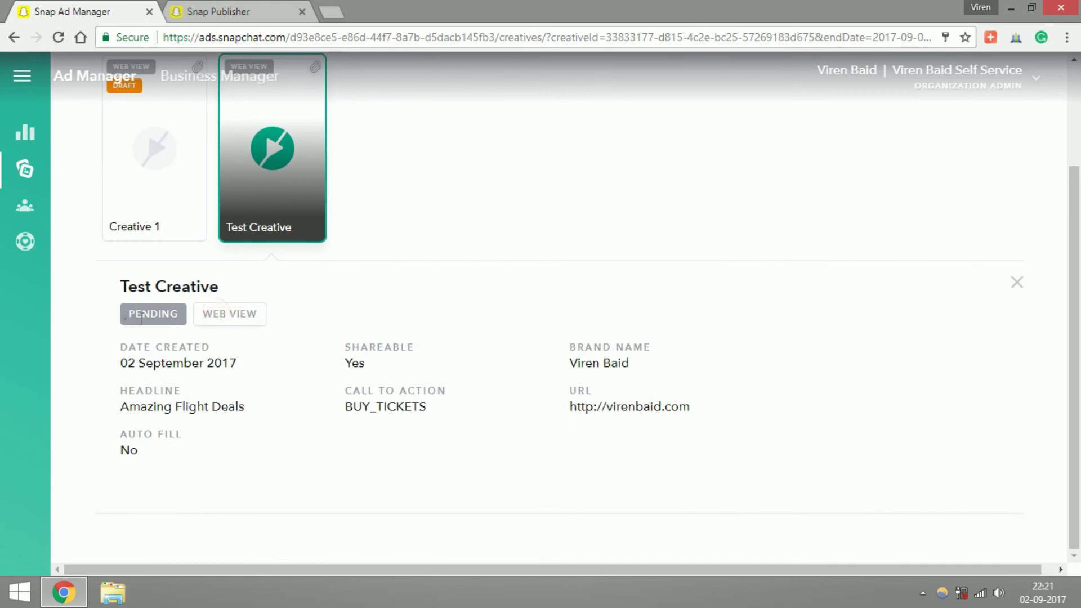
{"action": "left_click_drag", "start_coordinate": [124, 316], "coordinate": [173, 315]}
{"action": "left_click", "coordinate": [173, 315]}
Step: Return to the ad account dashboard and switch back to Snap Publisher
{"action": "scroll", "coordinate": [1077, 321], "scroll_direction": "up", "scroll_amount": 1}
{"action": "scroll", "coordinate": [1076, 321], "scroll_direction": "up", "scroll_amount": 1}
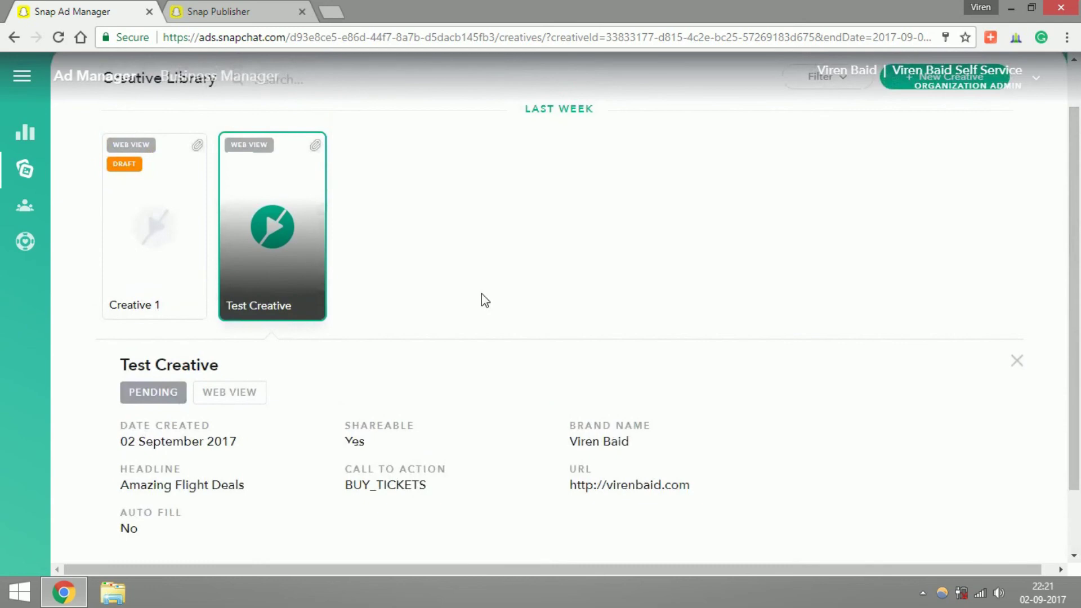
{"action": "left_click", "coordinate": [35, 134]}
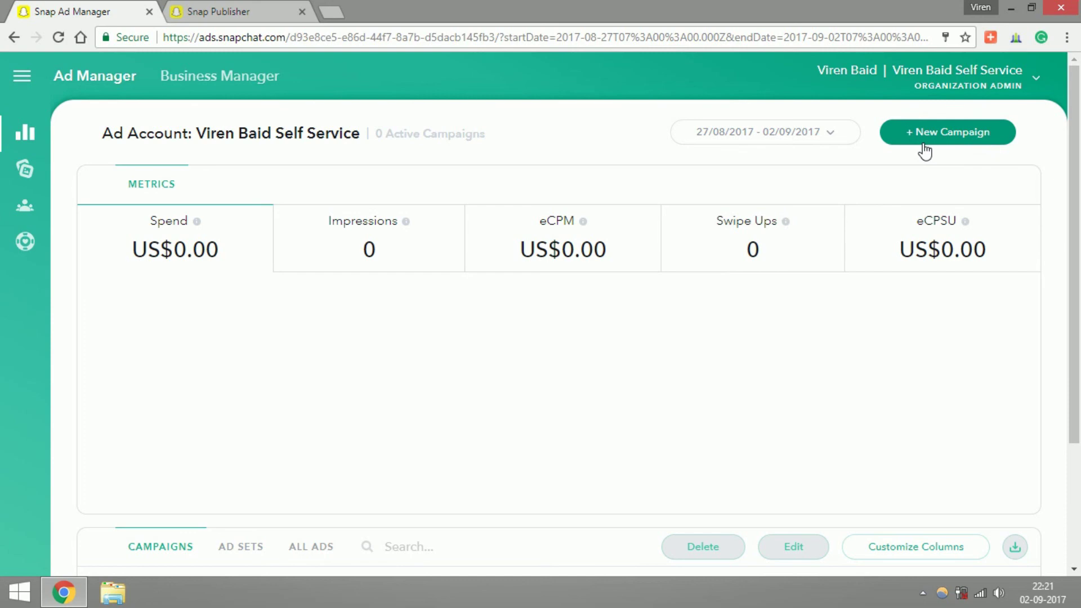
{"action": "left_click", "coordinate": [207, 11]}
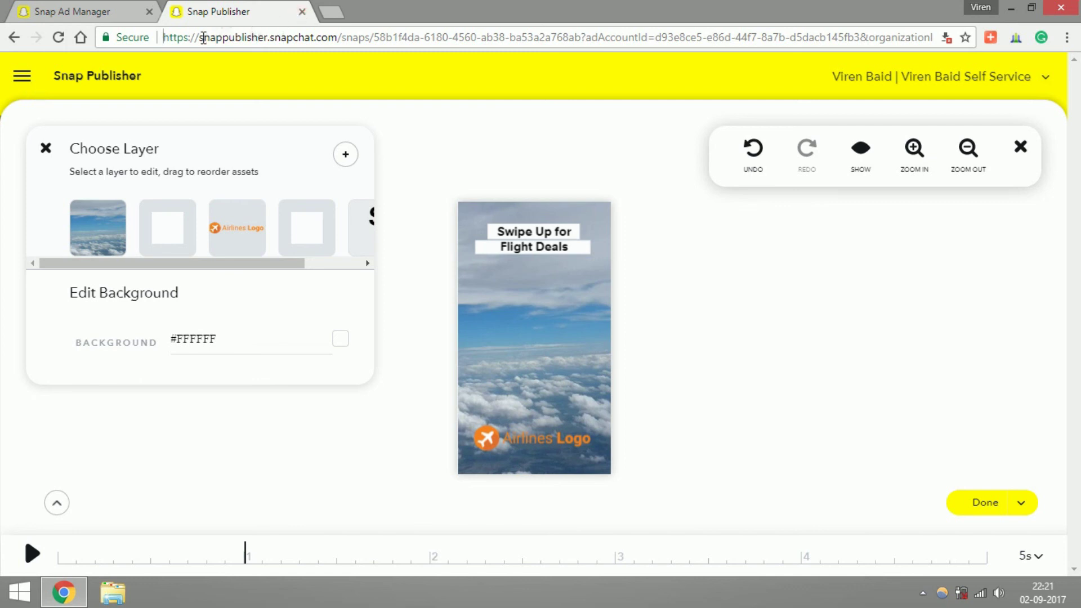
Step: Go to the Snap Library via the sidebar to find the 'Swipe Up for Flight Deals' clouds snap
{"action": "left_click_drag", "start_coordinate": [200, 37], "coordinate": [333, 37]}
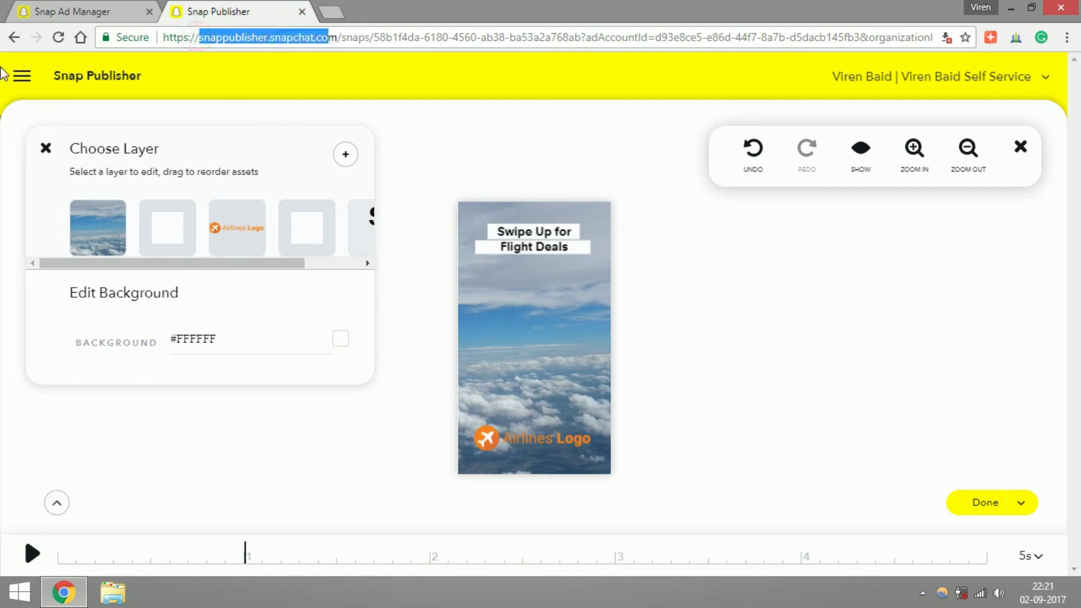
{"action": "left_click", "coordinate": [26, 94]}
{"action": "left_click", "coordinate": [25, 87]}
{"action": "left_click", "coordinate": [63, 84]}
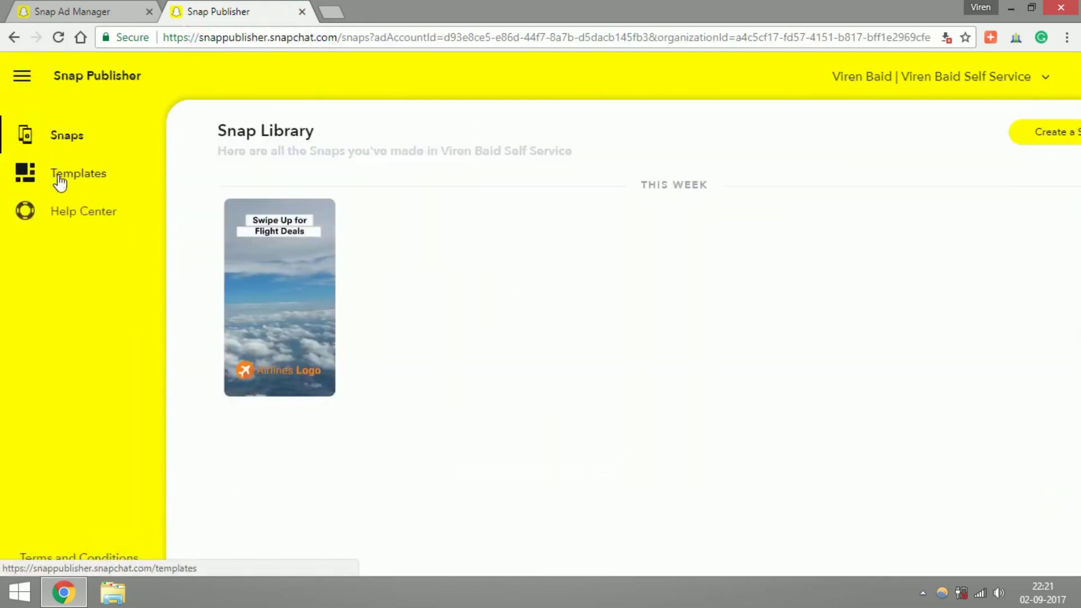
{"action": "left_click", "coordinate": [441, 306]}
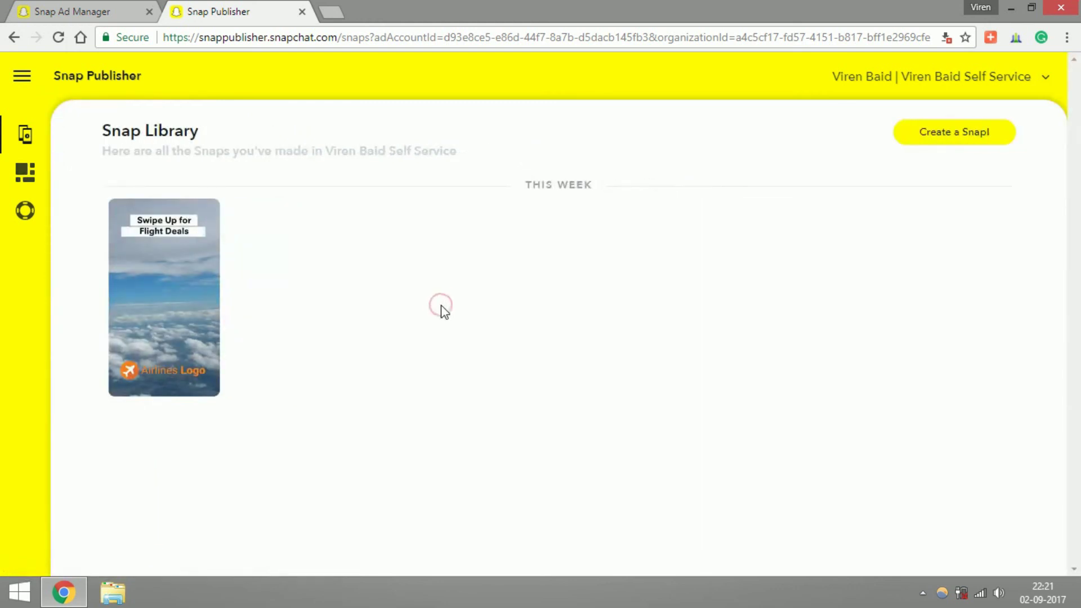